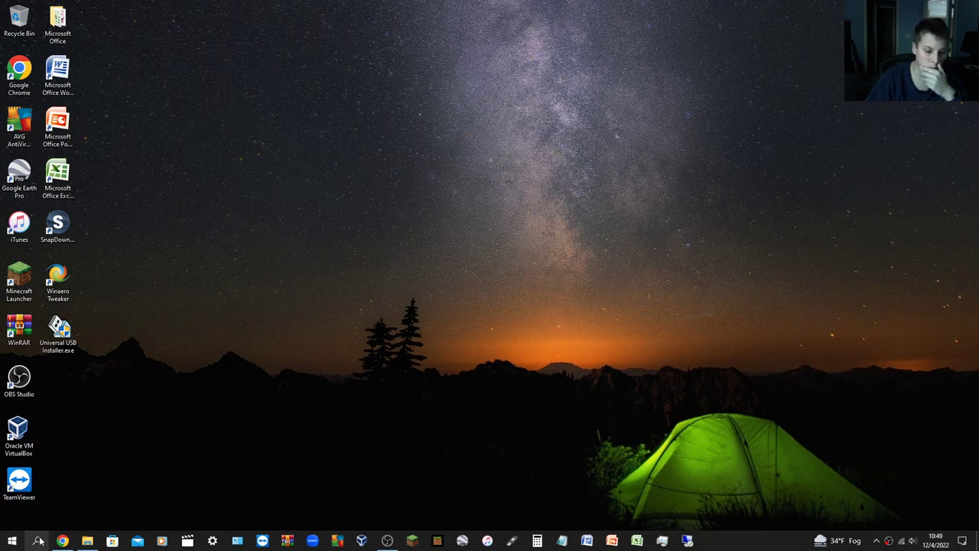
Close Chrome's Downloads tab, leaving the podcast.adobe.com/enhance address unchanged
left_click(62, 541)
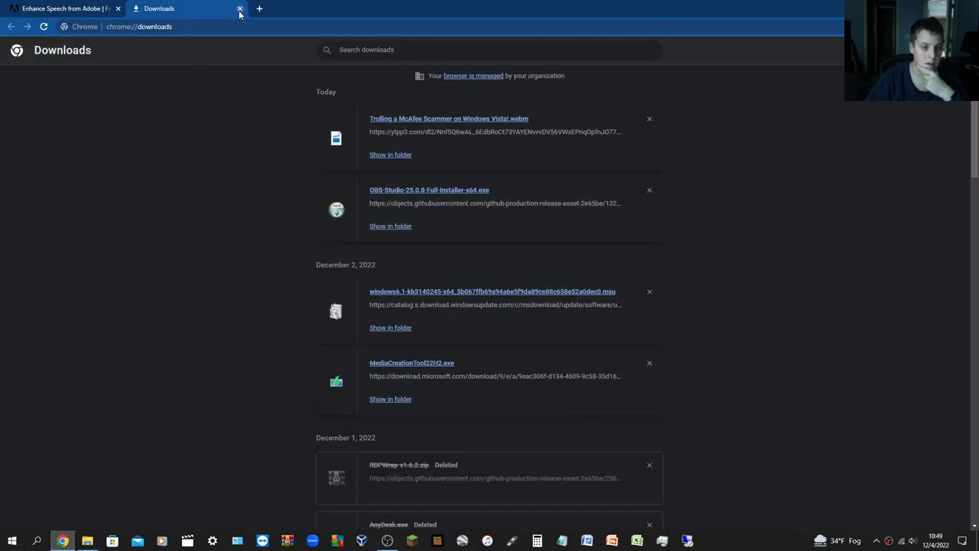
left_click(240, 9)
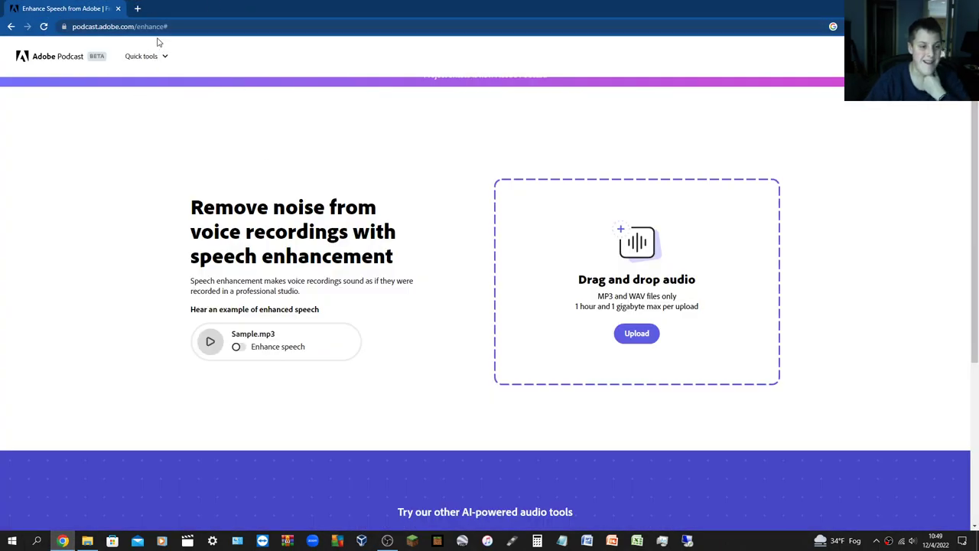
left_click(96, 26)
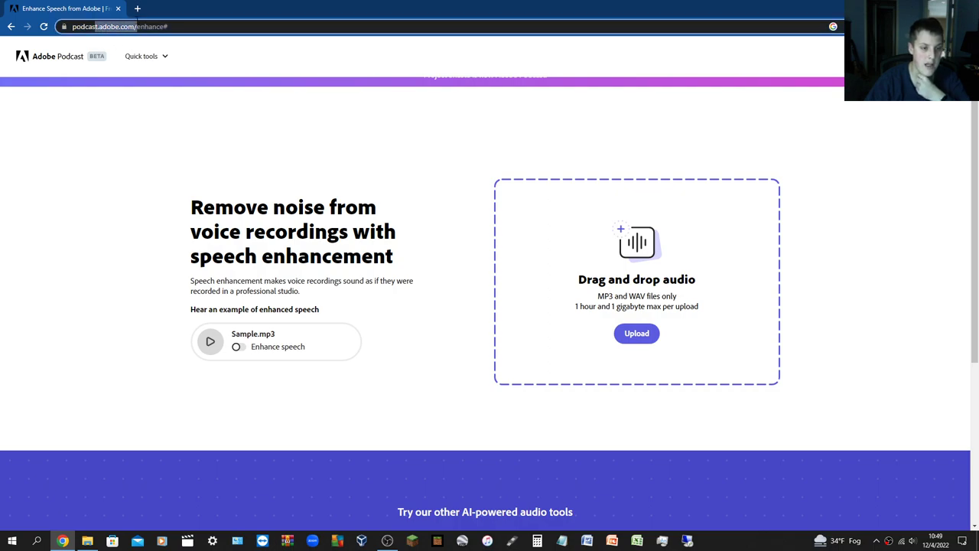
left_click(176, 26)
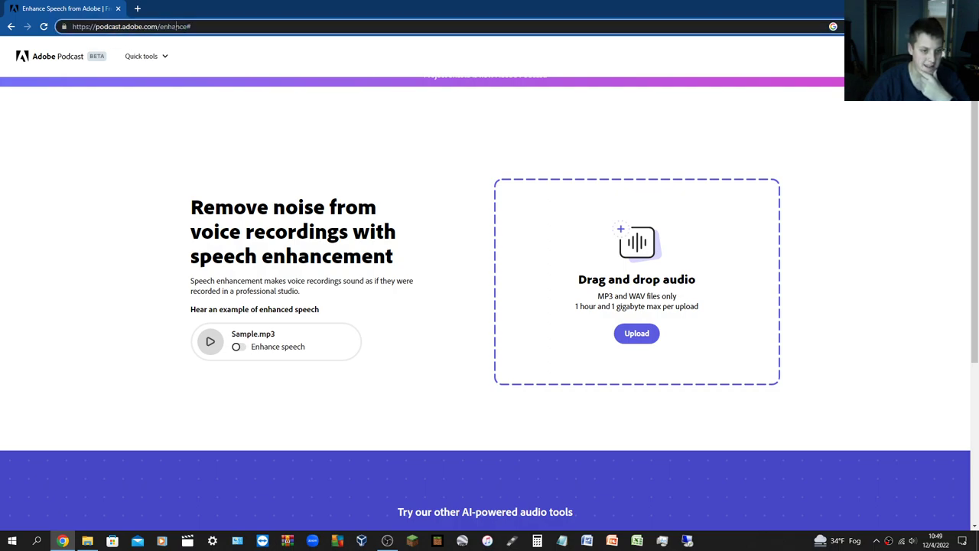
left_click(176, 206)
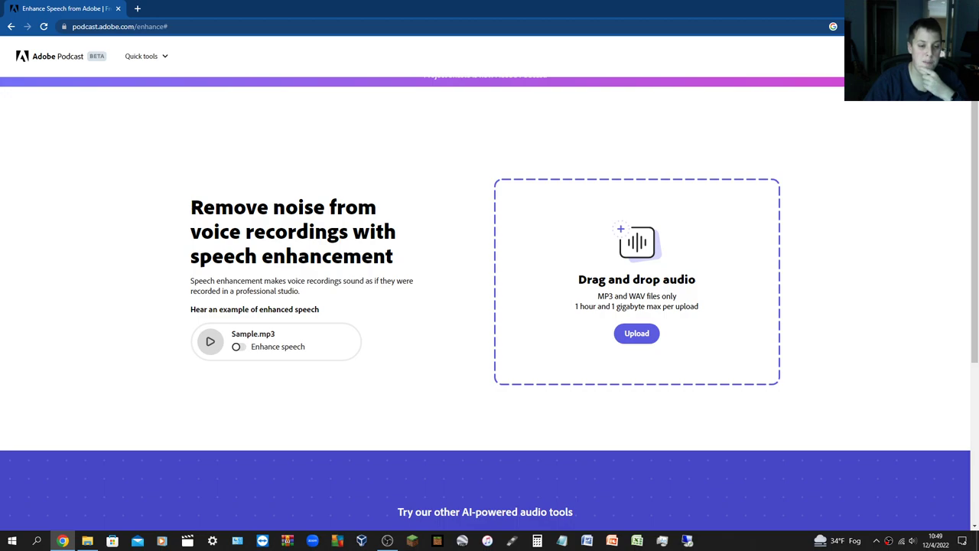
Highlight and clear the Remove noise heading while scrolling the Enhance Speech page
mouse_move(190, 206)
left_mouse_down()
mouse_move(339, 232)
mouse_move(403, 262)
left_mouse_up()
left_click(405, 264)
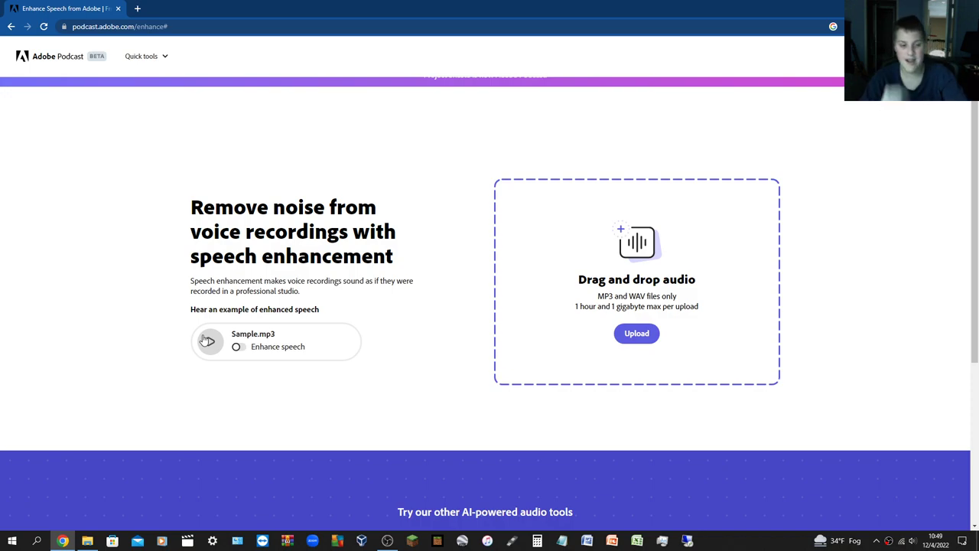
scroll(179, 223, "up", 1)
scroll(176, 218, "down", 2)
scroll(173, 213, "up", 2)
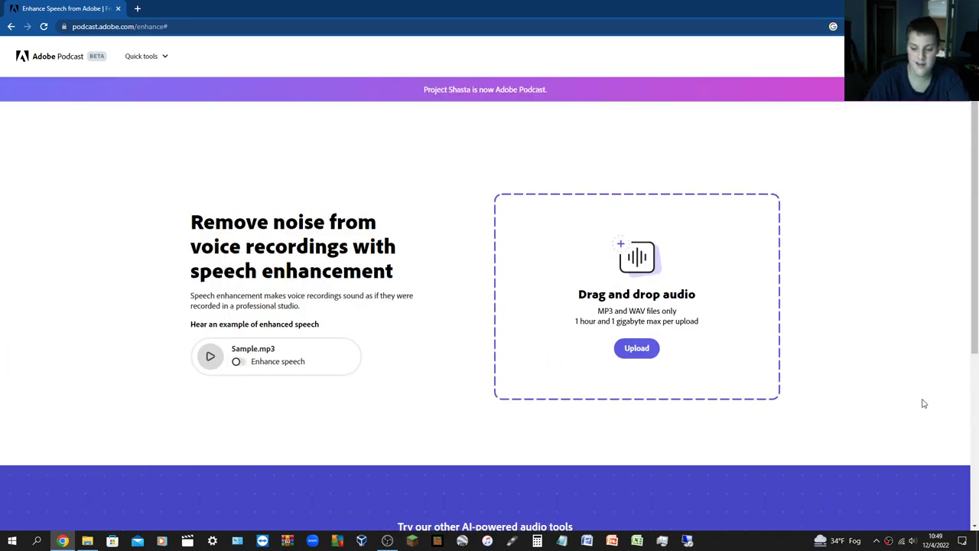
Play the Sample.mp3 example briefly, then pause it
right_click(889, 540)
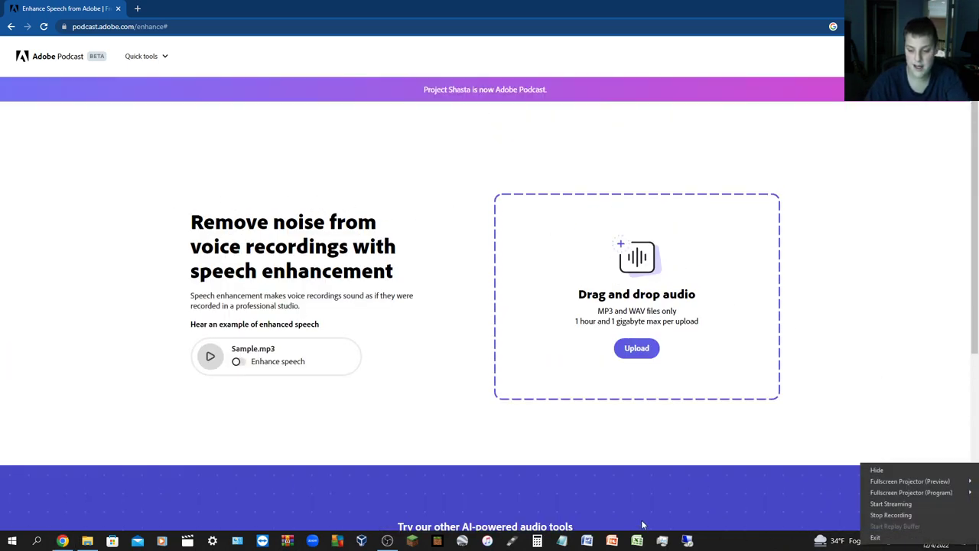
left_click(373, 432)
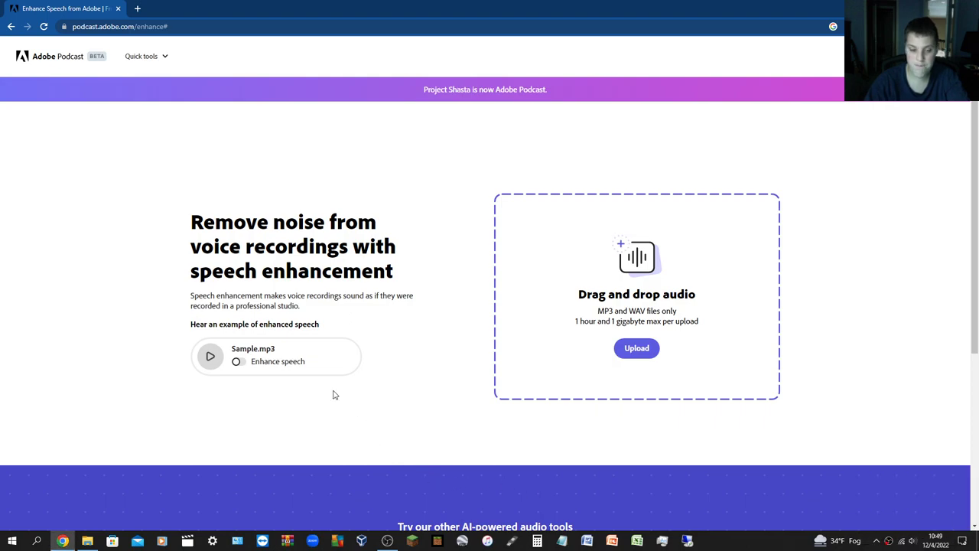
left_click(212, 357)
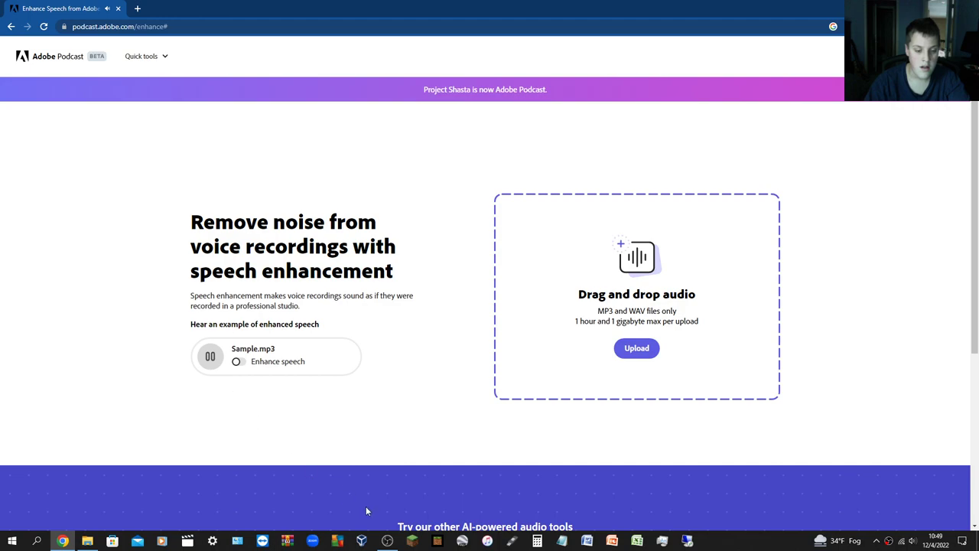
left_click(386, 540)
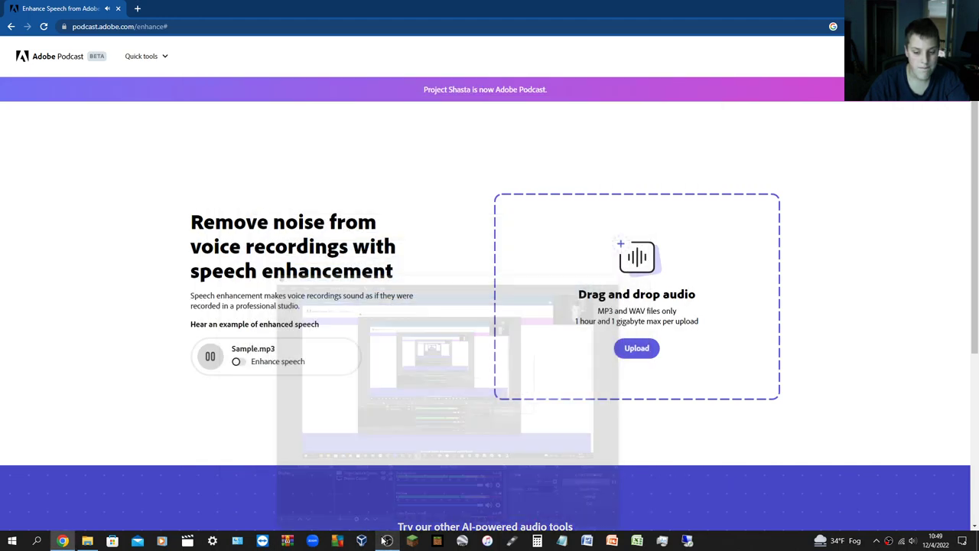
left_click(386, 540)
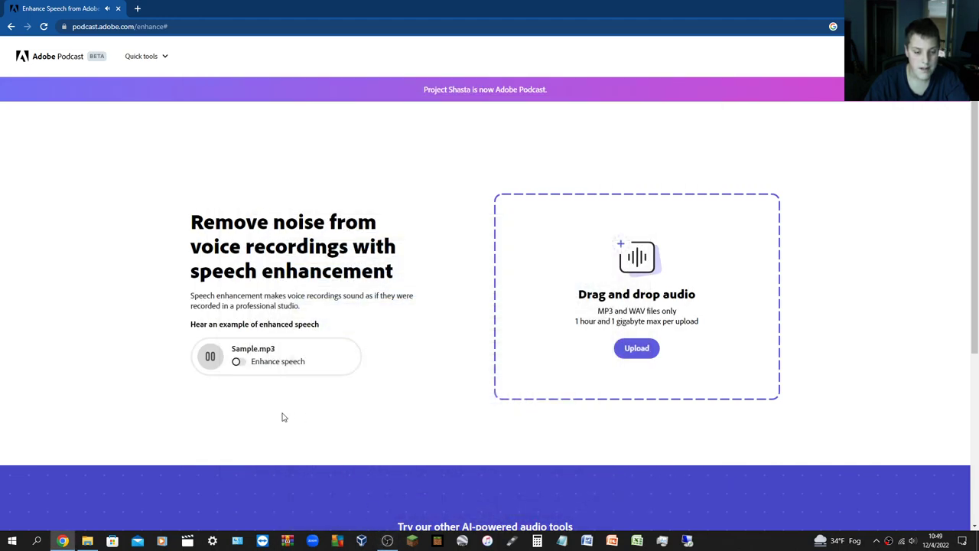
left_click(217, 362)
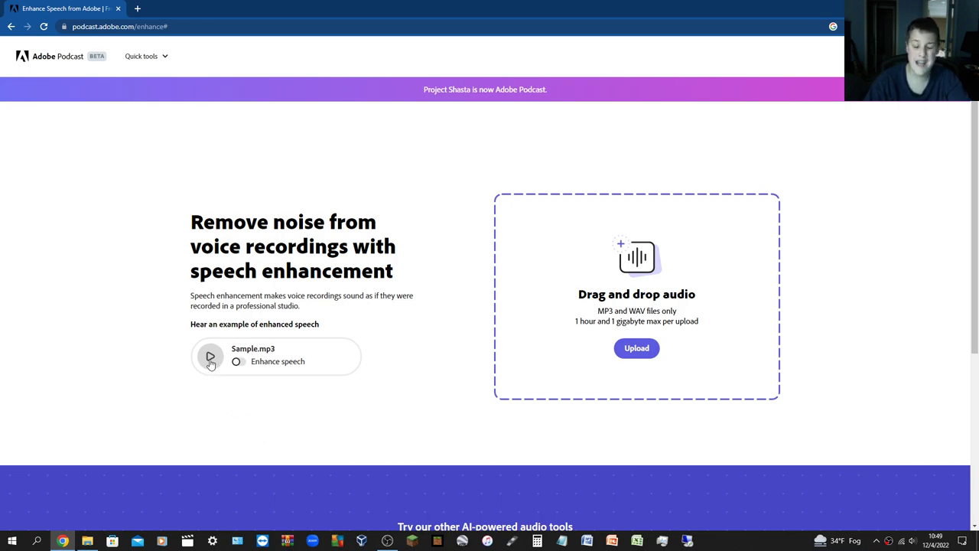
Raise the speaker volume and play Sample.mp3 again
left_click(912, 541)
scroll(879, 529, "up", 3)
scroll(878, 530, "up", 2)
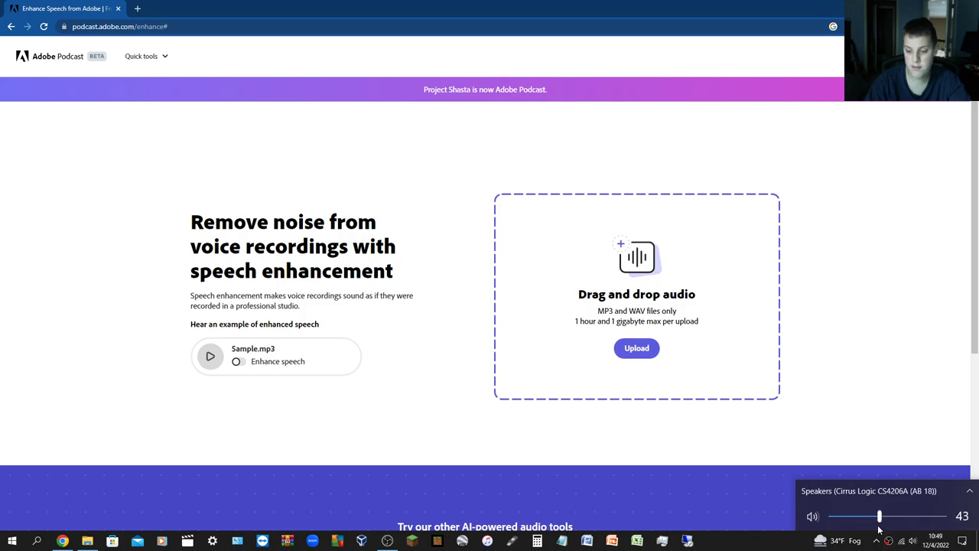
left_click(420, 427)
left_click(211, 357)
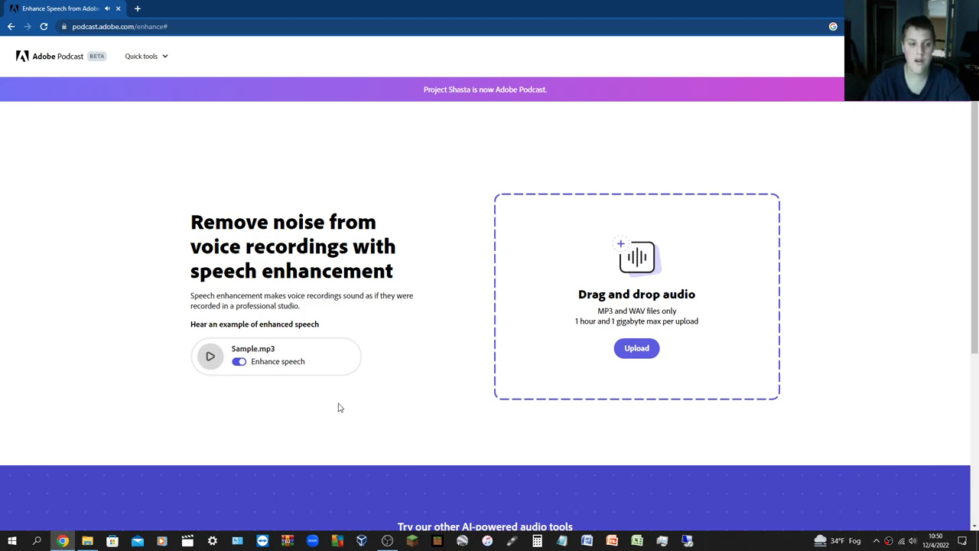
Replace the Enhance Speech tab with a Google search for 'adobe speech enhancer'
left_click(135, 7)
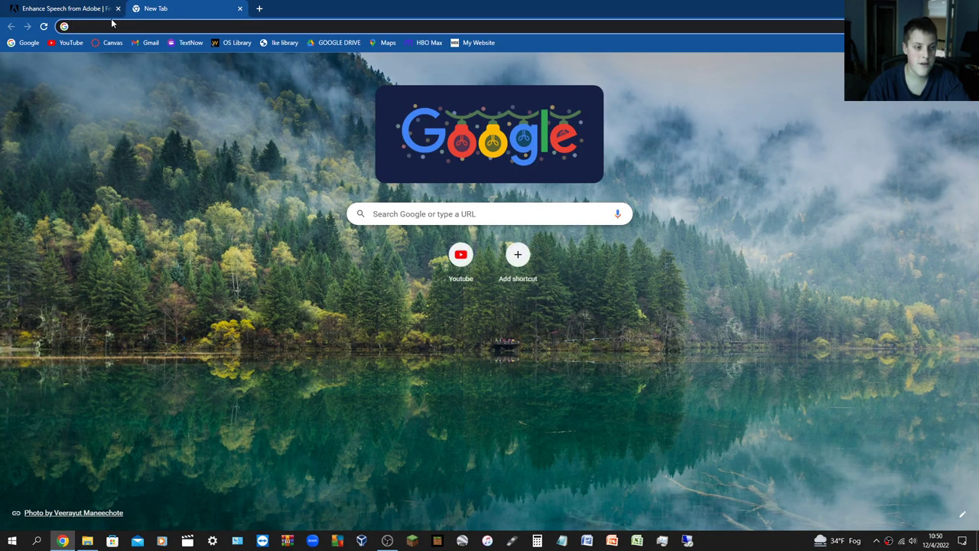
left_click(117, 8)
left_click(427, 214)
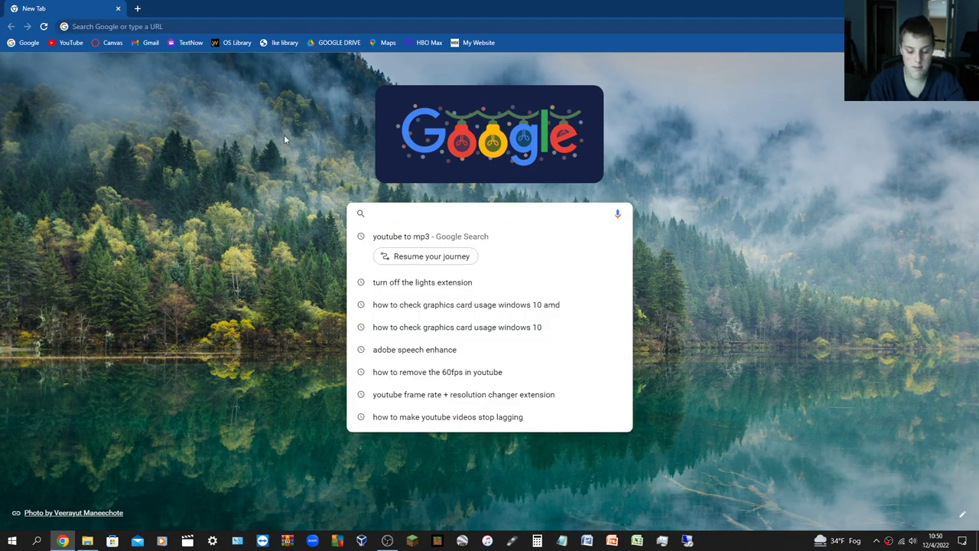
type("adoble")
key("BackSpace")
key("BackSpace")
key("BackSpace")
type("e s")
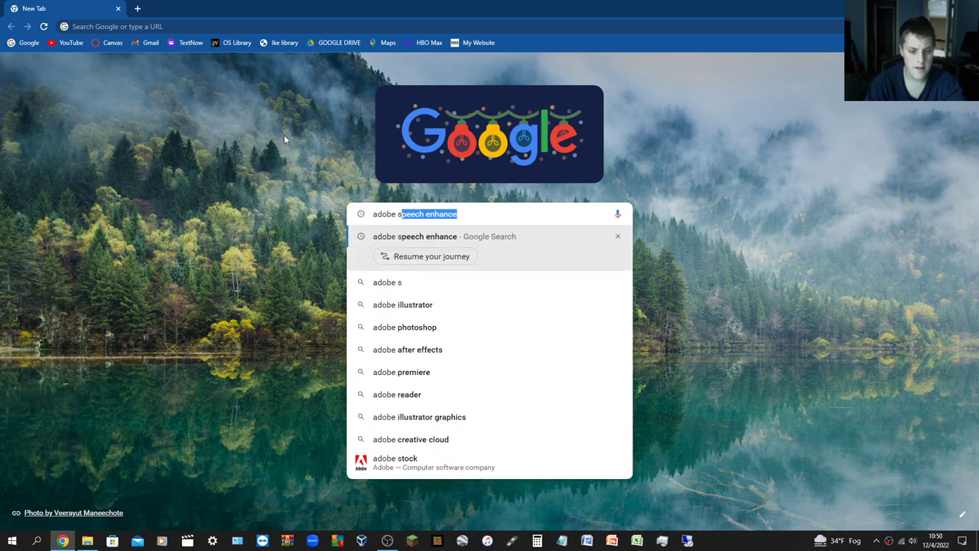
type("peech enhanc")
key("BackSpace")
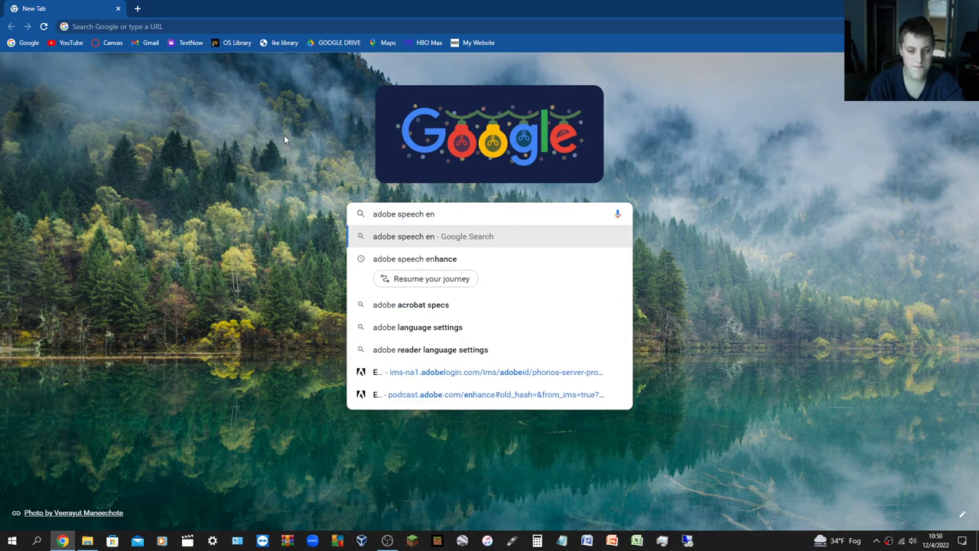
type("hancer")
key("Return")
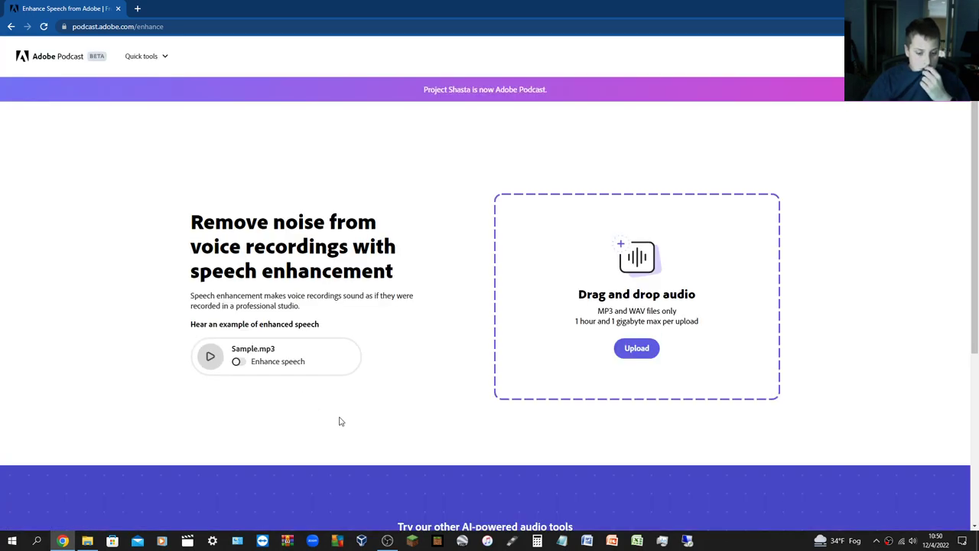
Check the reloaded Enhance Speech page, highlighting and clearing the Project Shasta banner
left_click(387, 541)
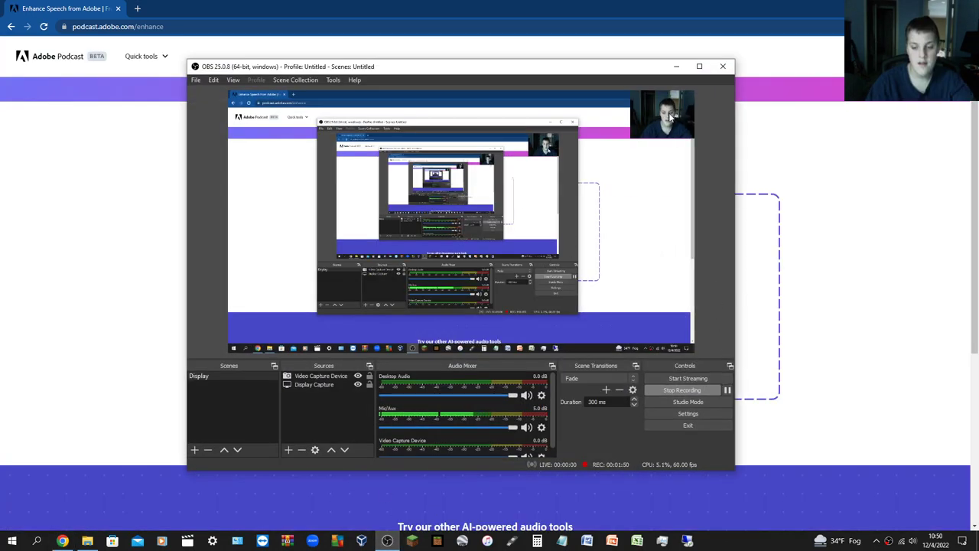
left_click(677, 68)
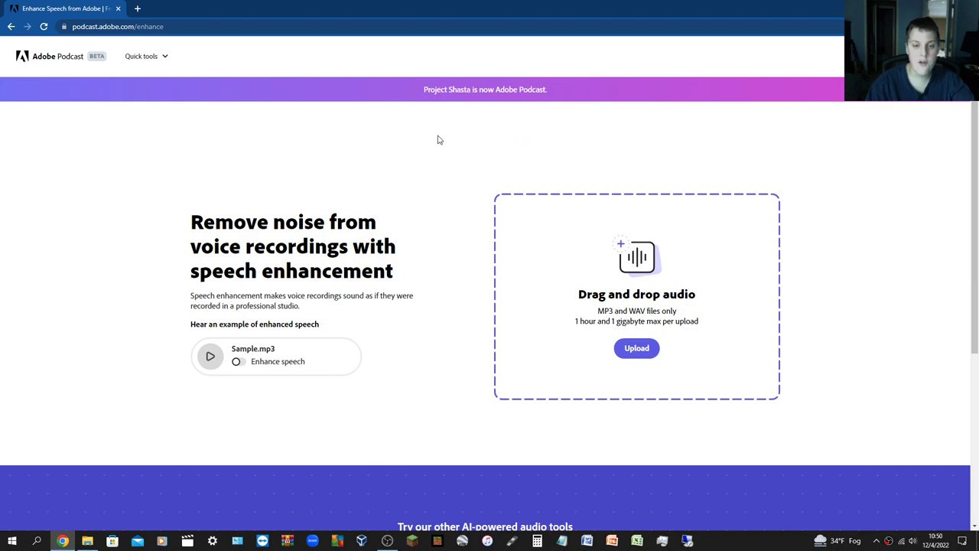
left_click_drag(425, 89, 573, 95)
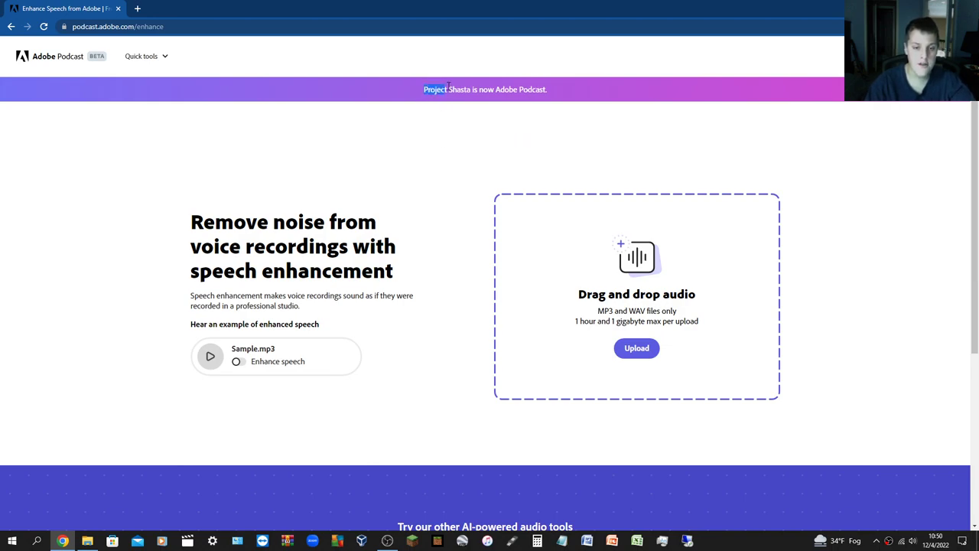
left_click(519, 92)
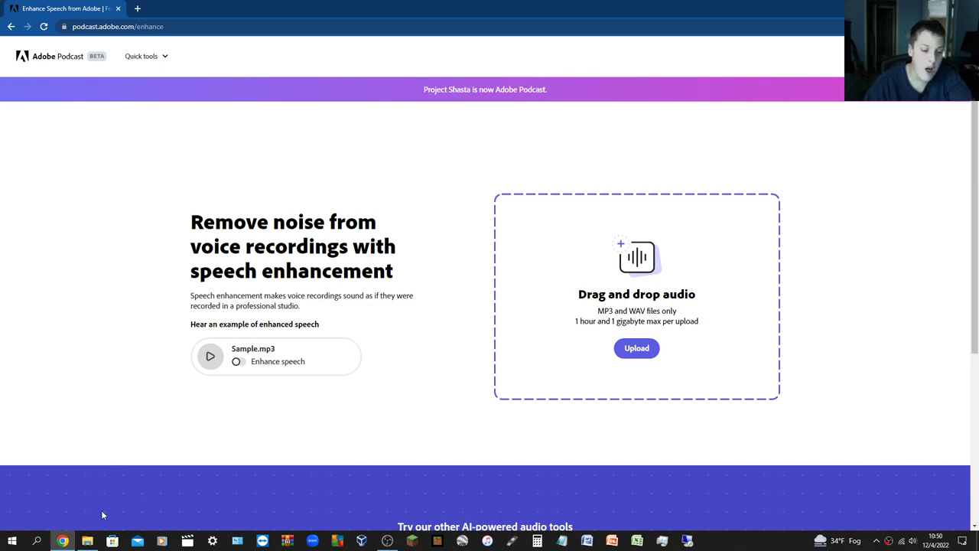
Play the downloaded MP3 from Downloads in the default player, then close it
left_click(87, 540)
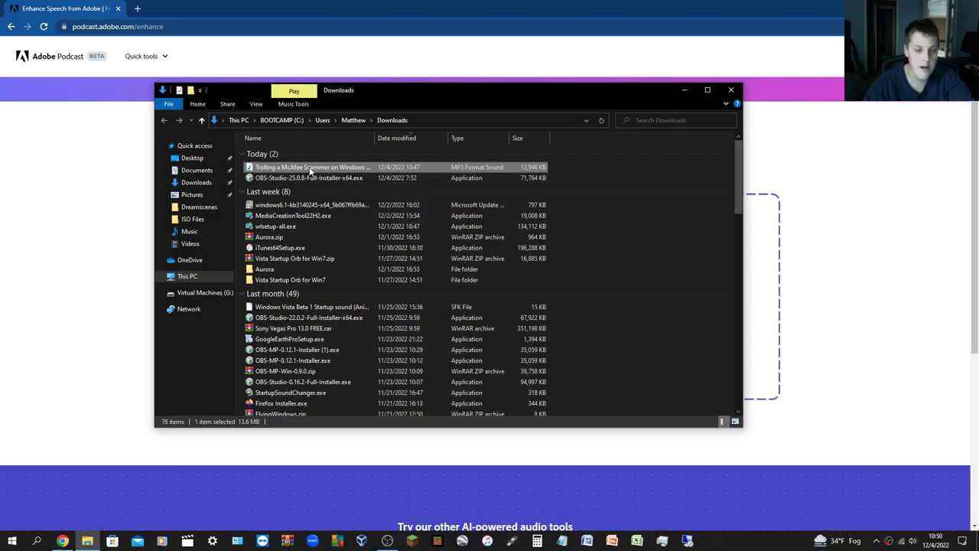
left_click(684, 90)
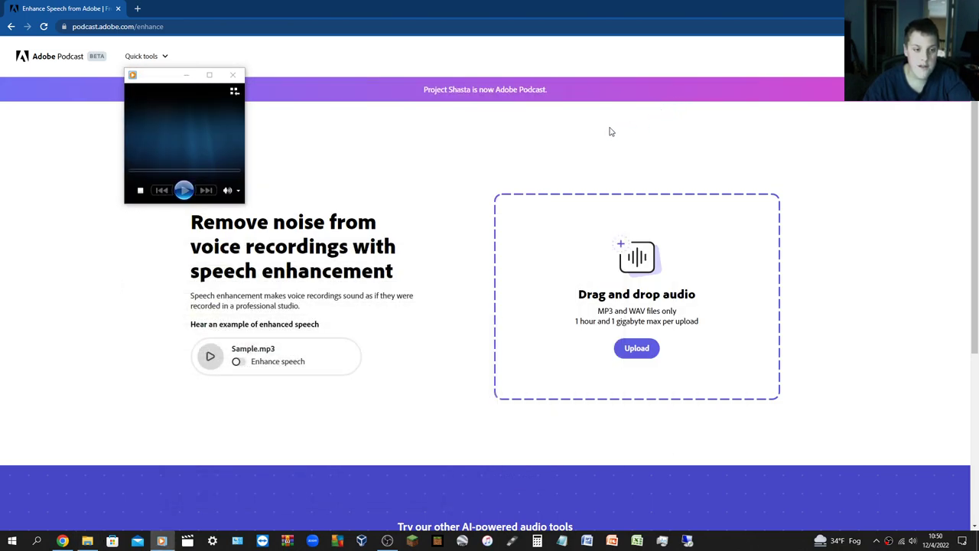
left_click(233, 74)
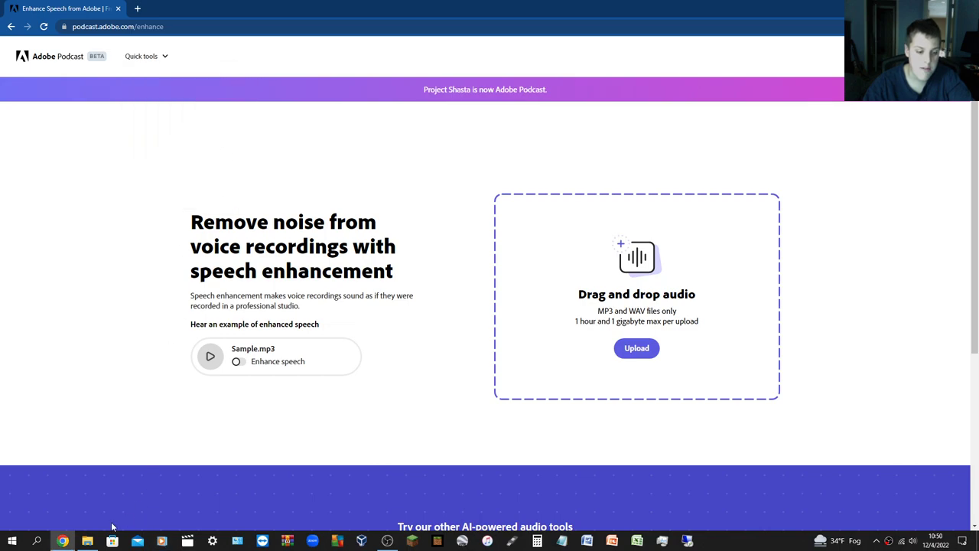
left_click(87, 541)
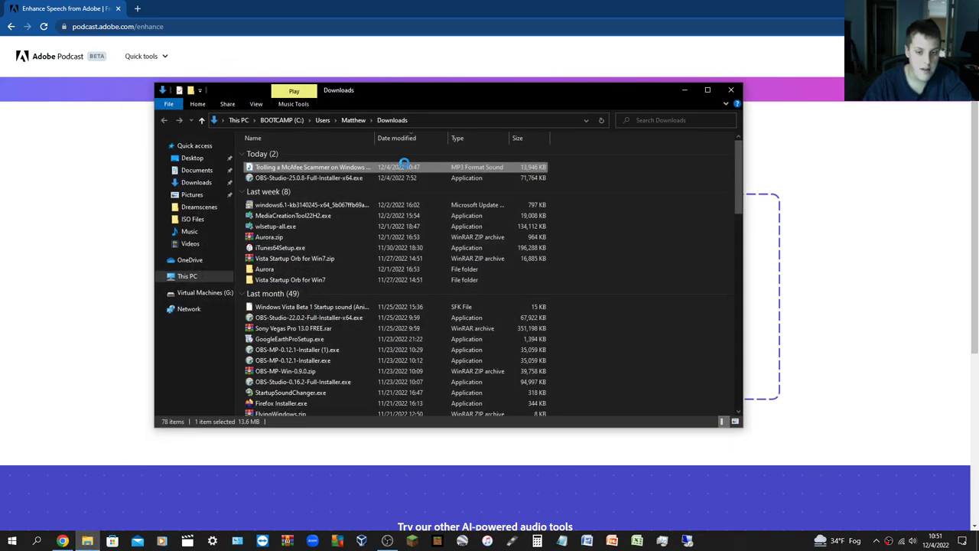
Open the MP3 in Groove Music, always using it for .mp3 files
right_click(404, 163)
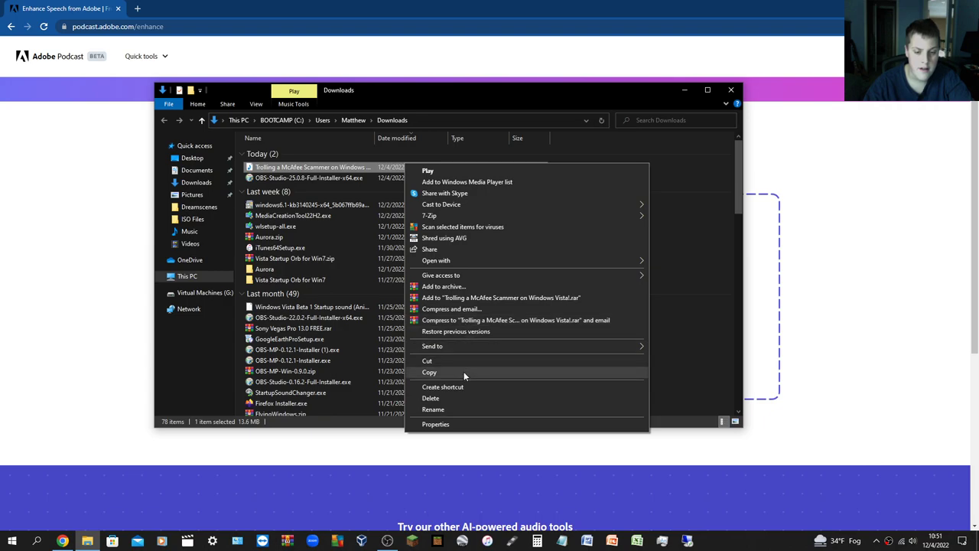
mouse_move(436, 260)
left_click(675, 312)
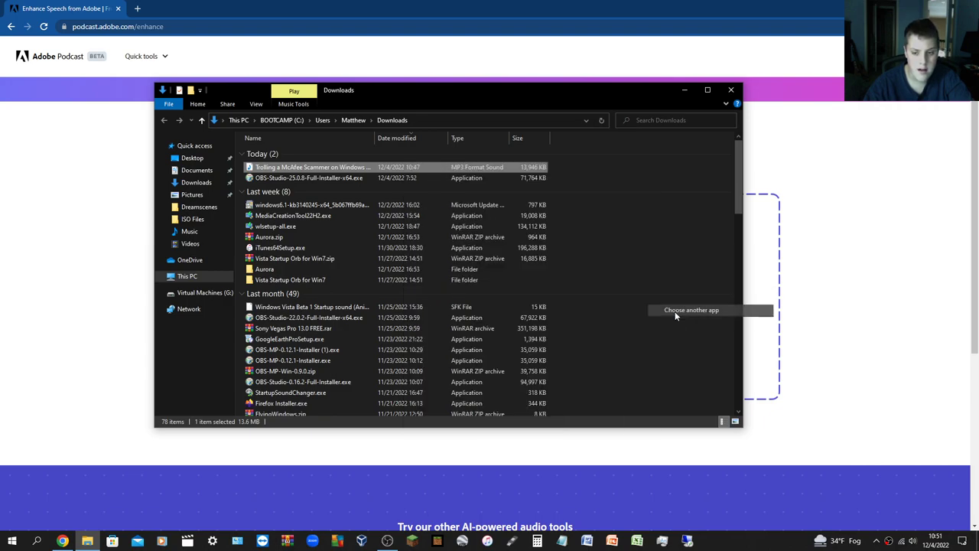
left_click(459, 237)
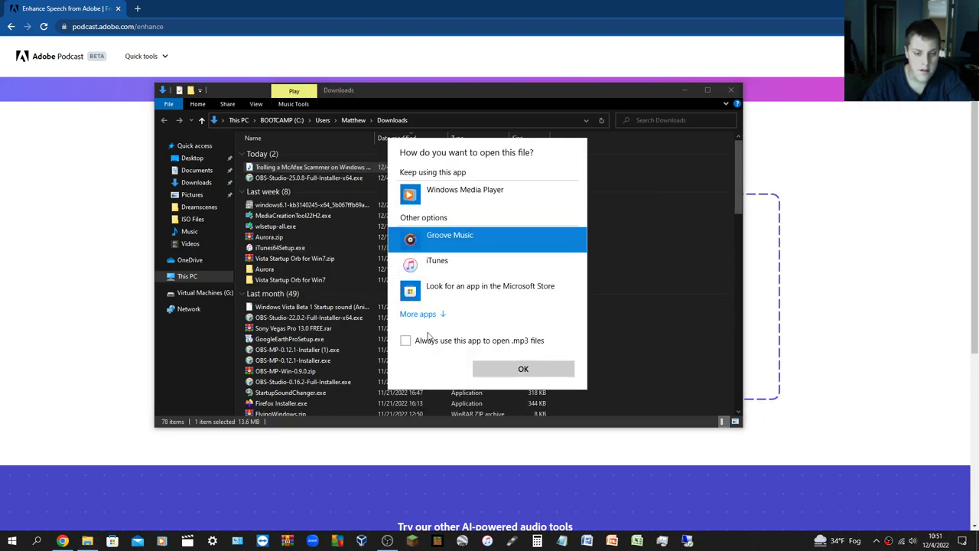
left_click(433, 341)
left_click(495, 369)
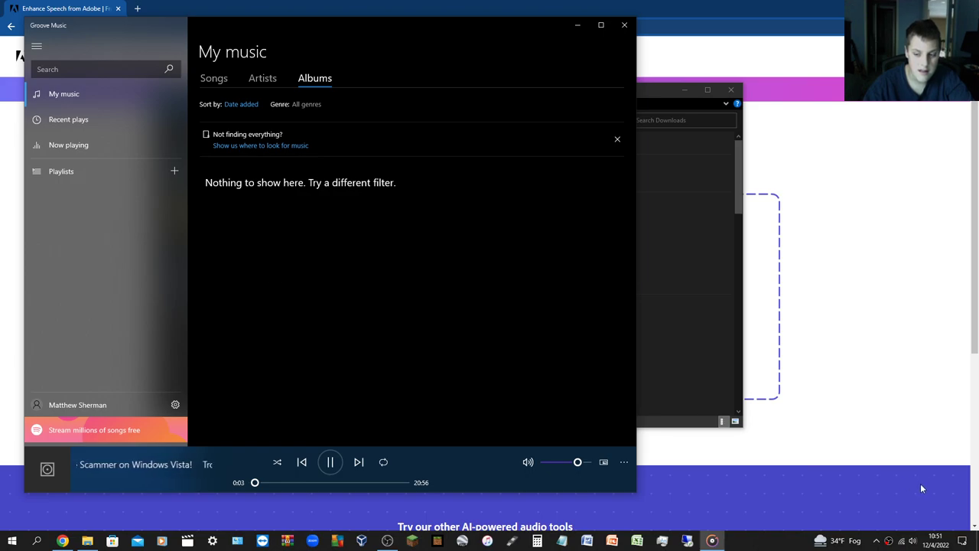
Adjust the speaker volume slider, settling it back at 14
left_click(913, 540)
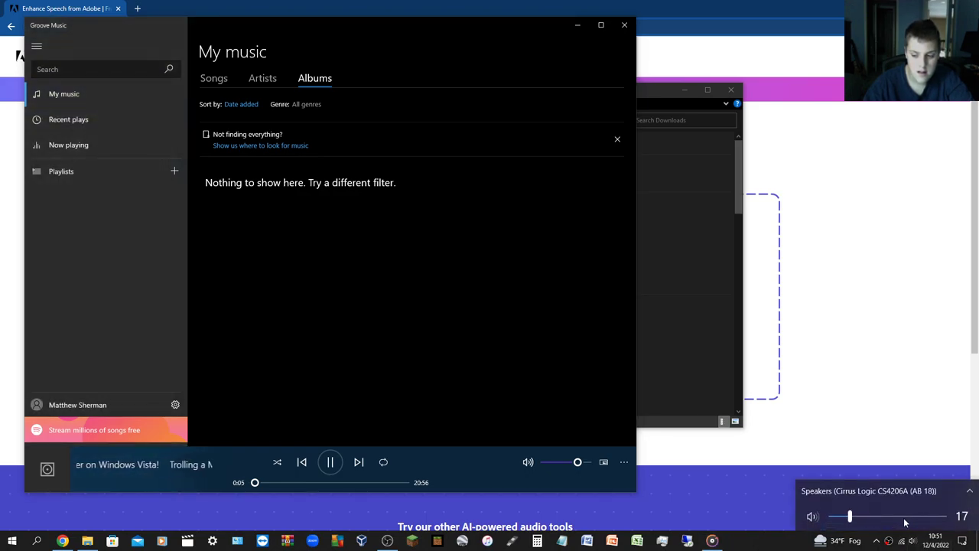
scroll(905, 522, "down", 1)
scroll(901, 523, "down", 1)
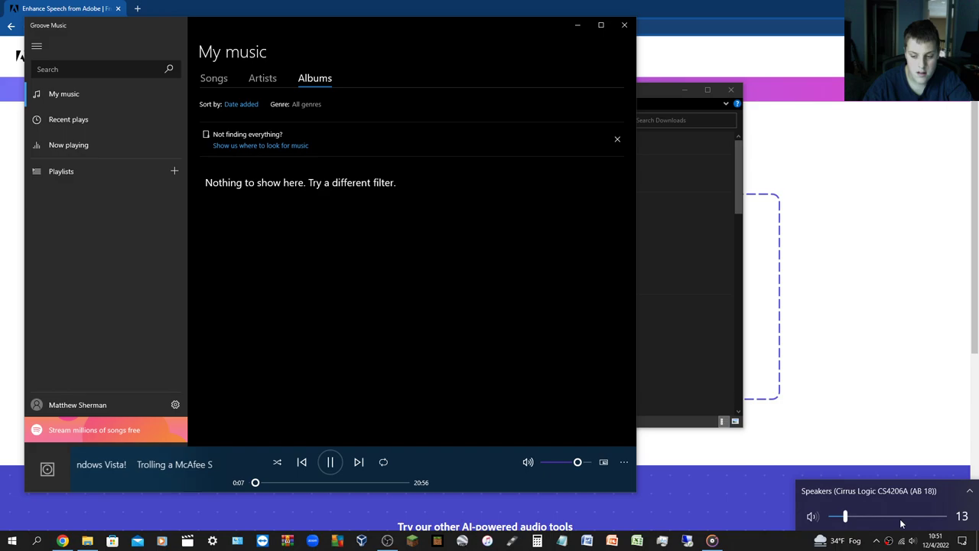
left_click(848, 518)
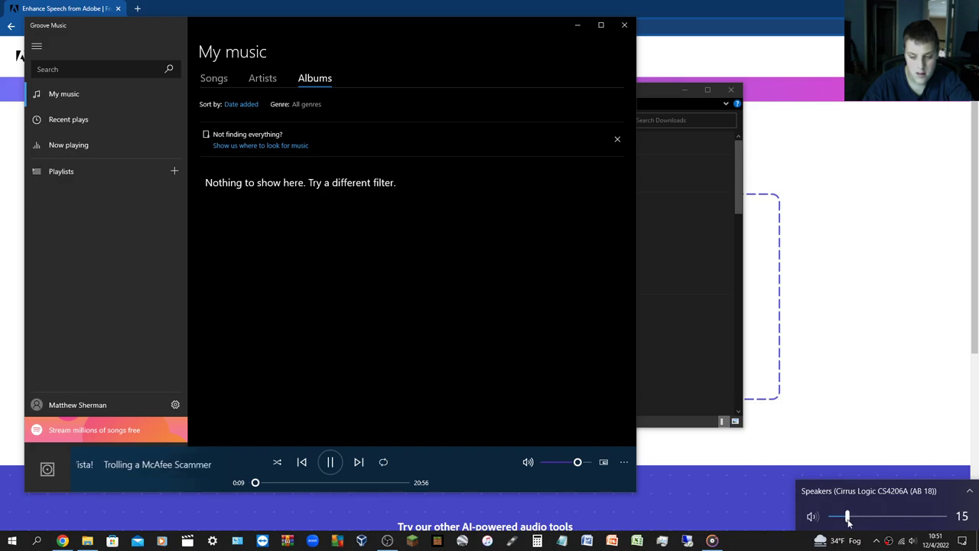
scroll(848, 518, "down", 1)
left_click(848, 518)
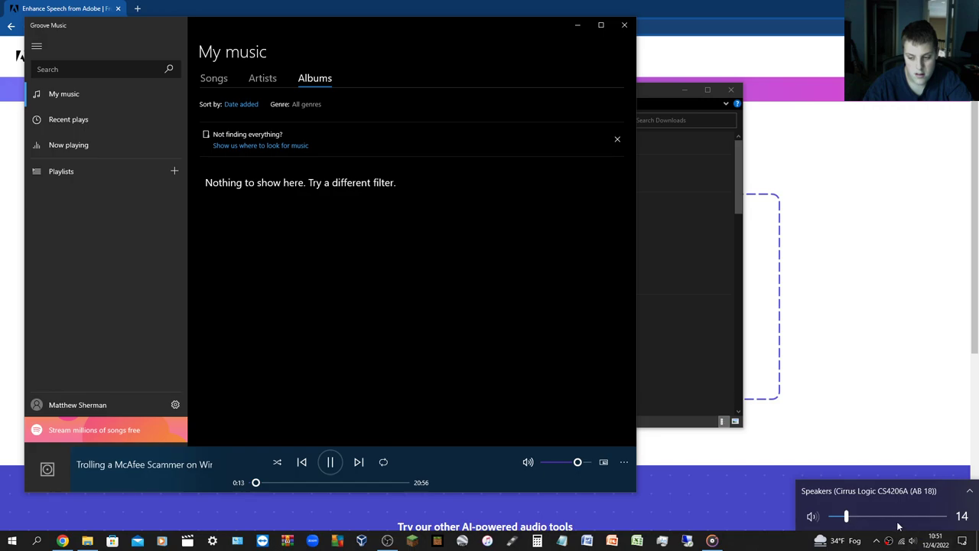
scroll(853, 521, "up", 20)
left_click(845, 518)
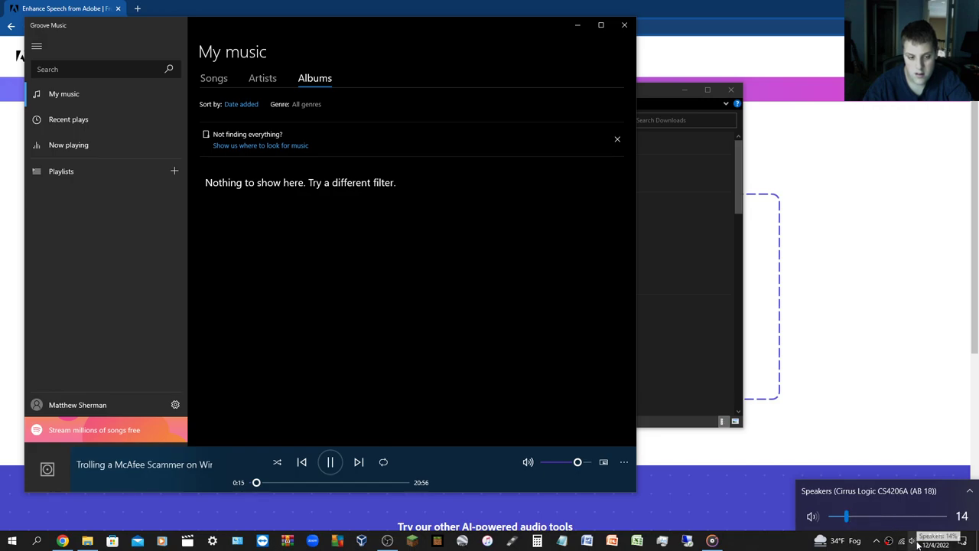
Pause the recording at 0:16 and minimize Groove Music to show Downloads
left_click(615, 450)
left_click(330, 461)
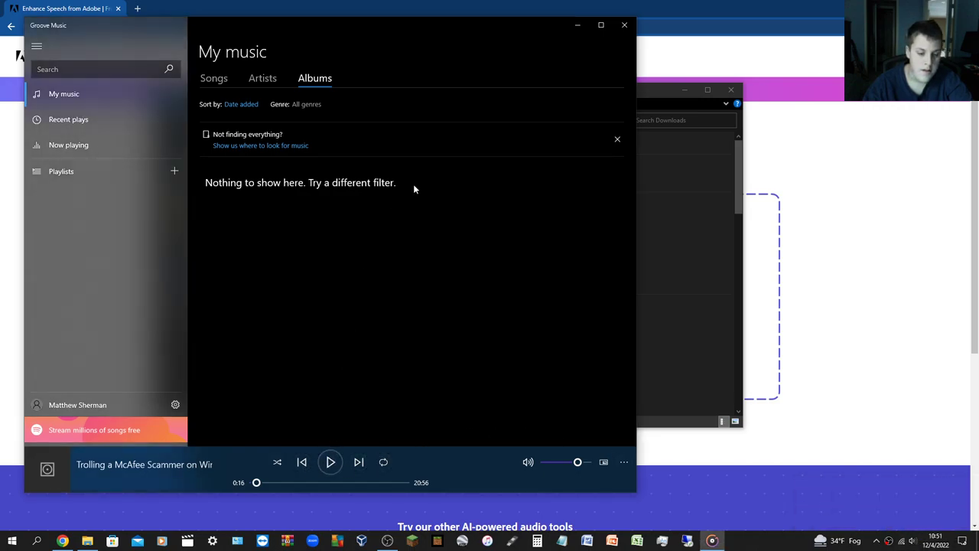
left_click(578, 26)
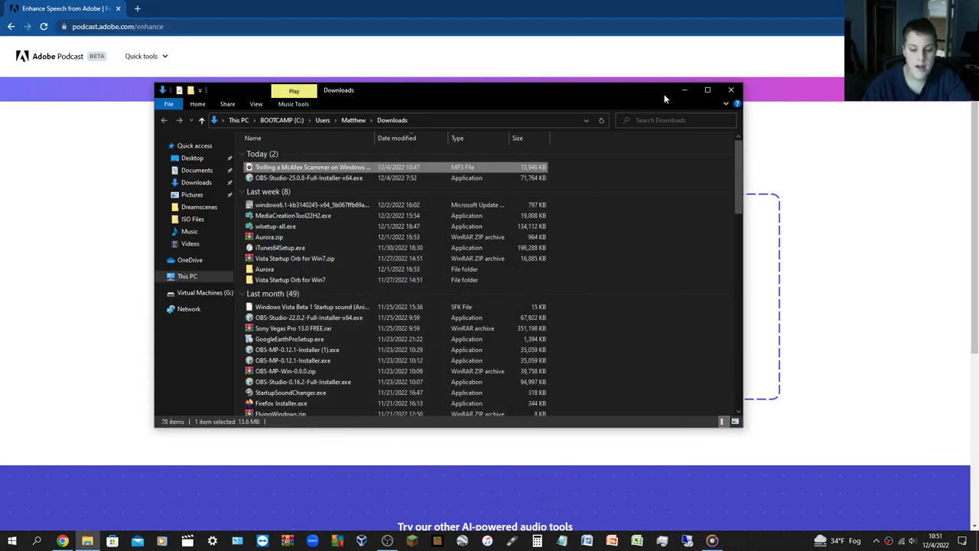
Close Groove Music and drag the MP3 from Downloads onto Enhance Speech's upload box
left_click_drag(664, 97, 691, 138)
right_click(712, 540)
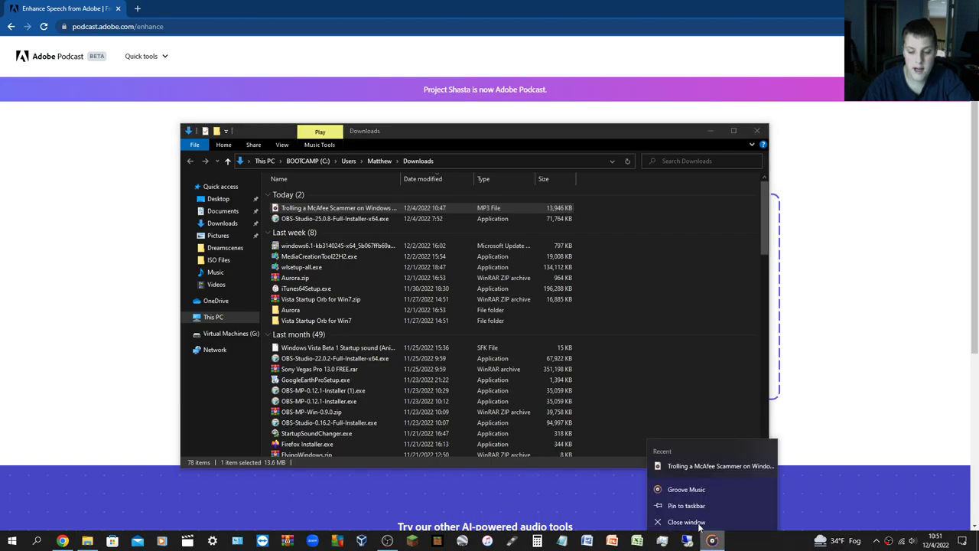
left_click(686, 522)
mouse_move(326, 126)
left_mouse_down()
mouse_move(325, 224)
mouse_move(131, 258)
left_mouse_up()
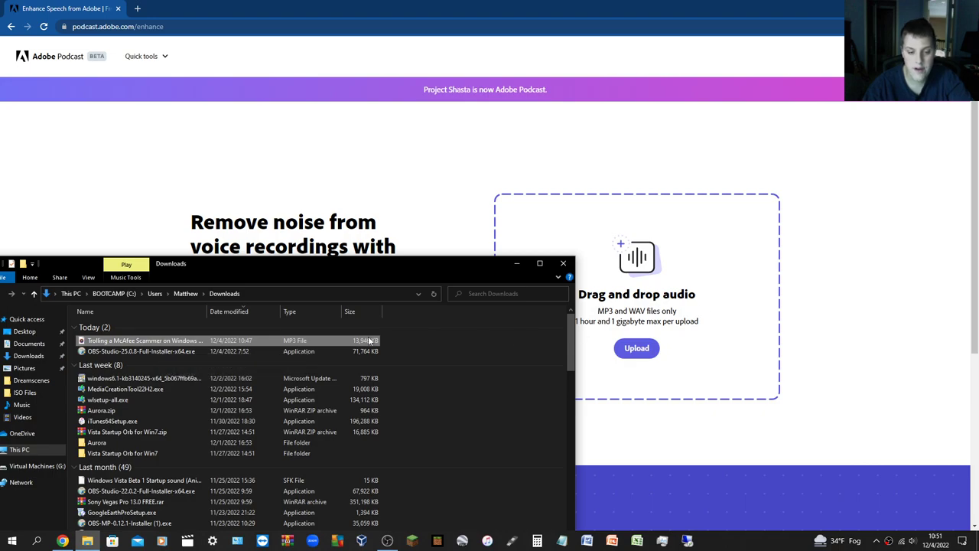
left_click_drag(363, 346, 666, 298)
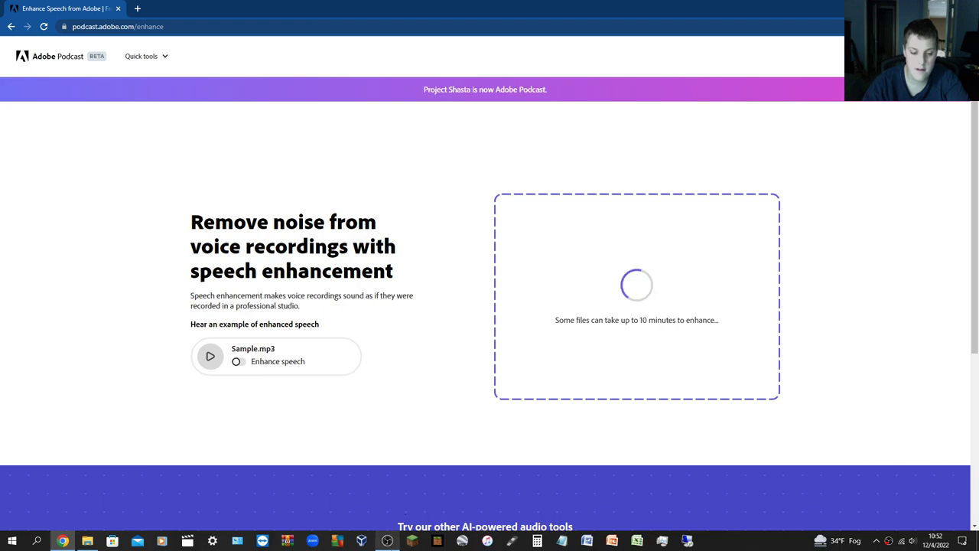
left_click(387, 540)
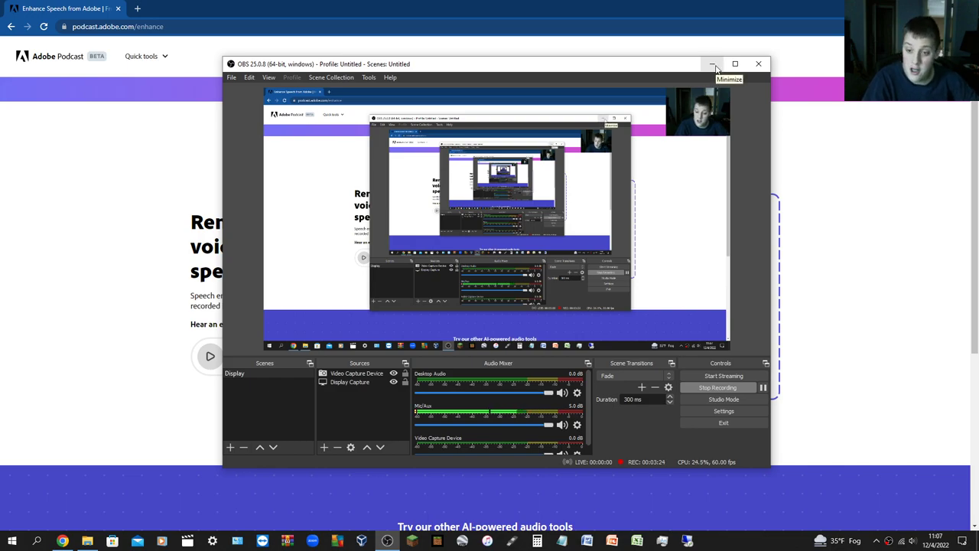
Switch Enhance speech off on the processed McAfee scammer recording and play its preview
left_click(712, 64)
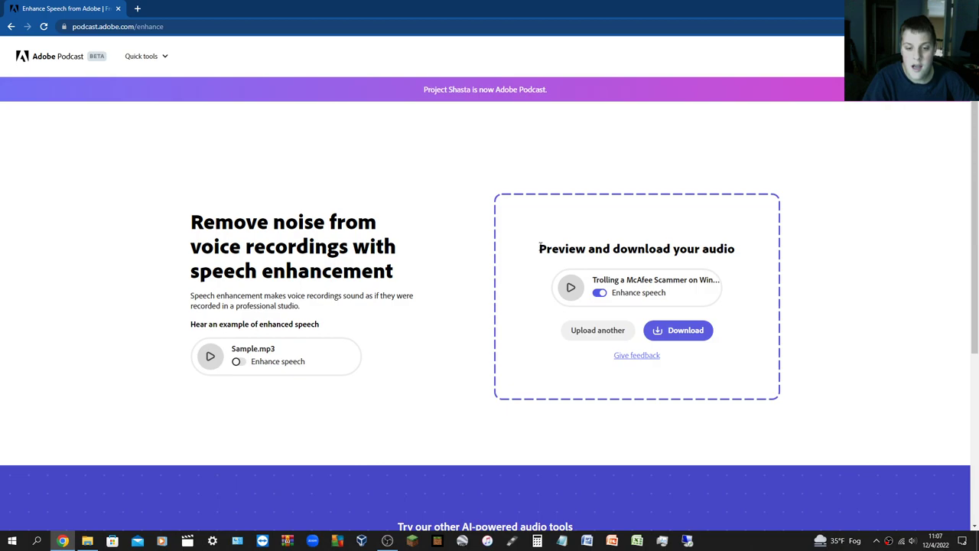
left_click_drag(540, 244, 728, 246)
left_click(656, 256)
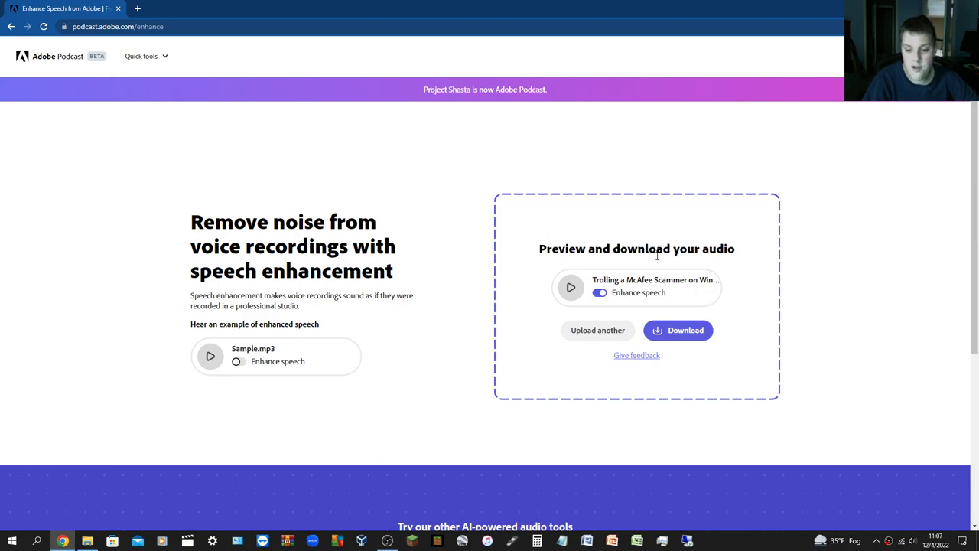
left_click(599, 293)
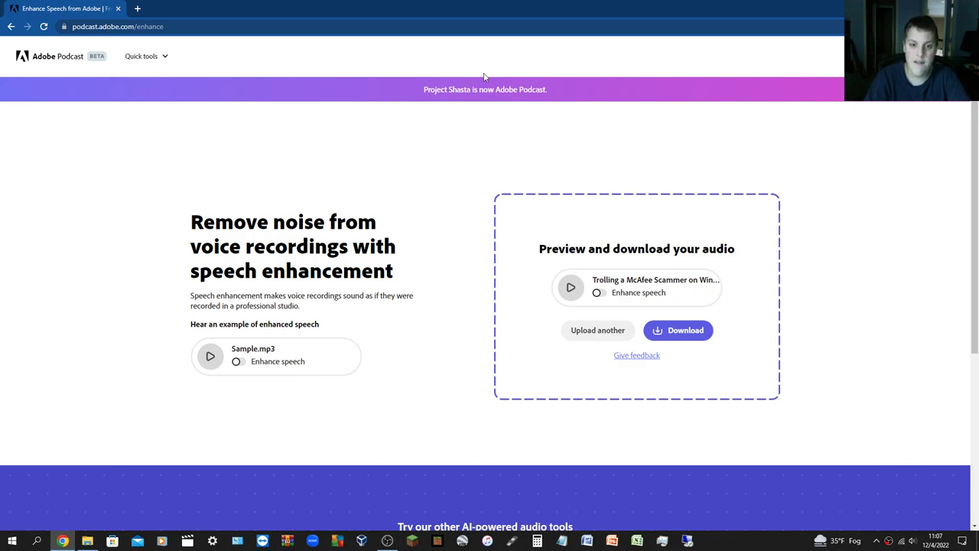
double_click(472, 5)
left_click(733, 38)
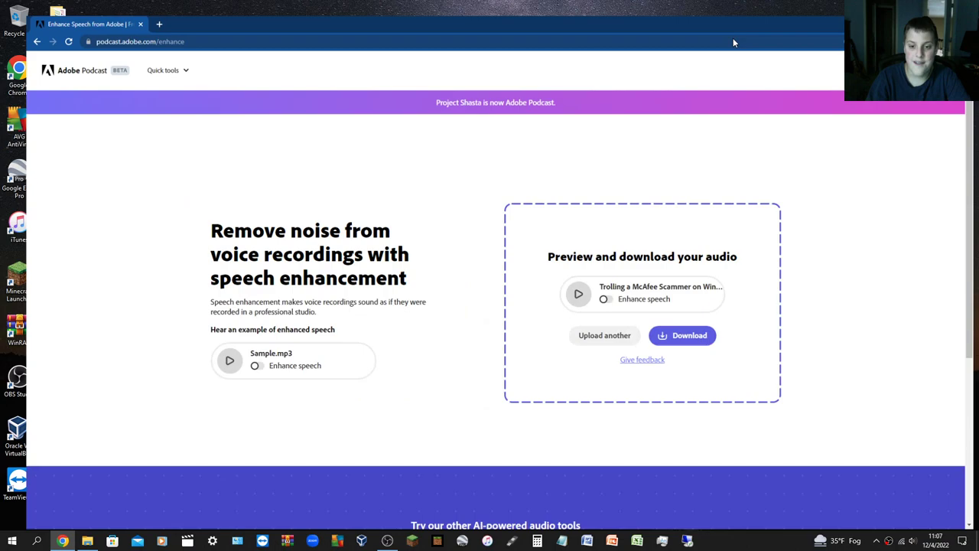
left_click(571, 286)
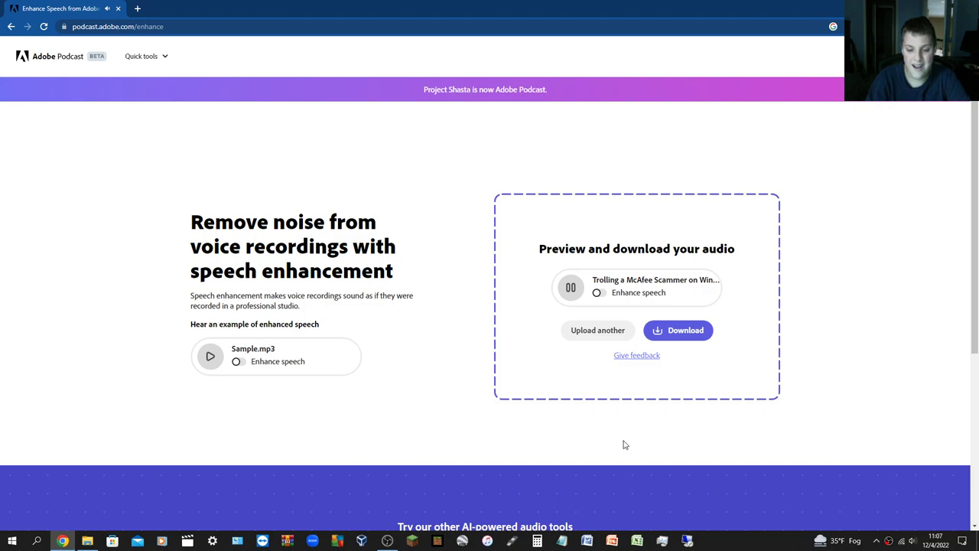
Turn speech enhancement back on during playback, then pause the preview
left_click(912, 541)
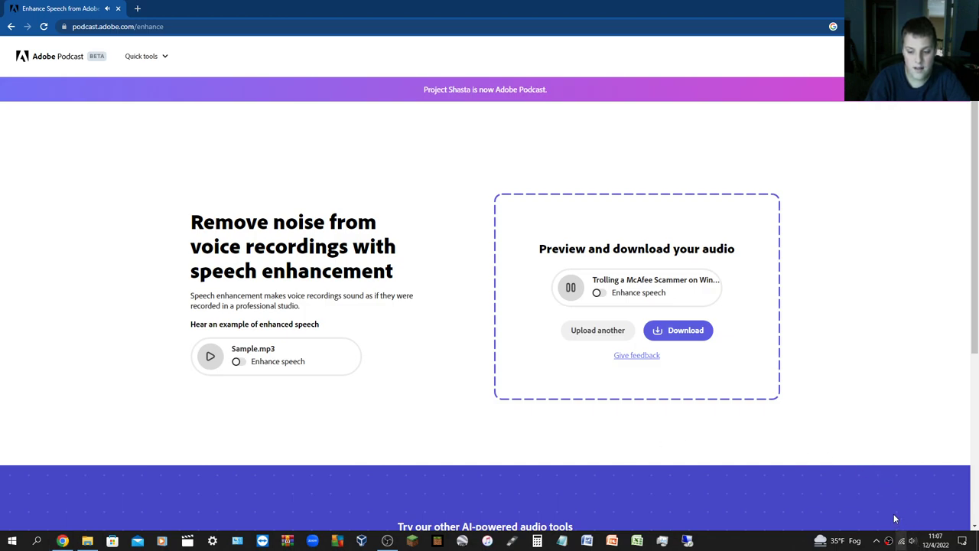
scroll(889, 506, "up", 2)
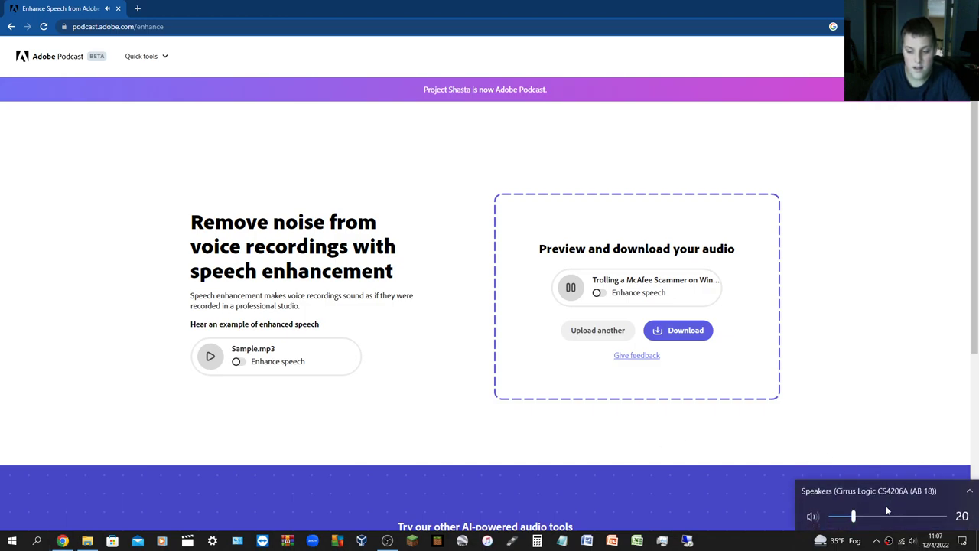
left_click(586, 483)
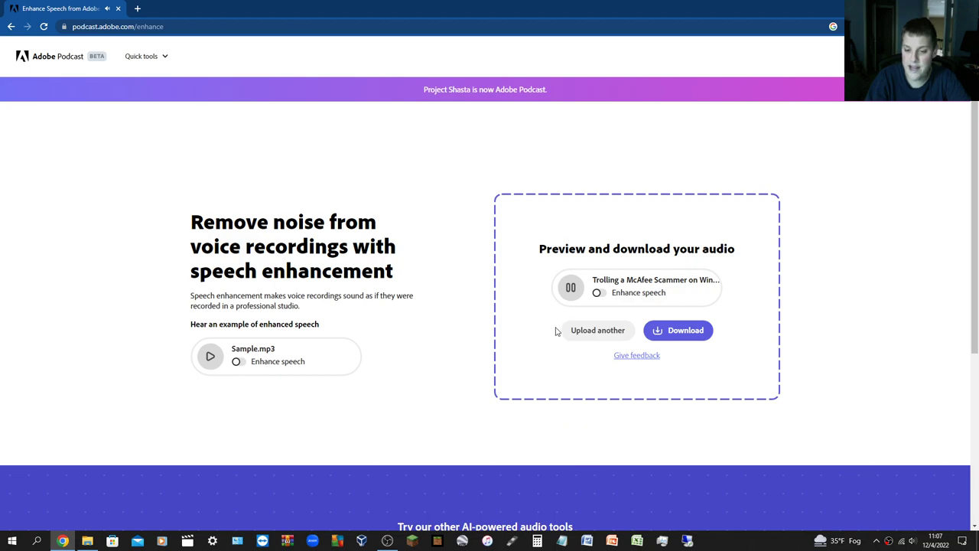
left_click(601, 295)
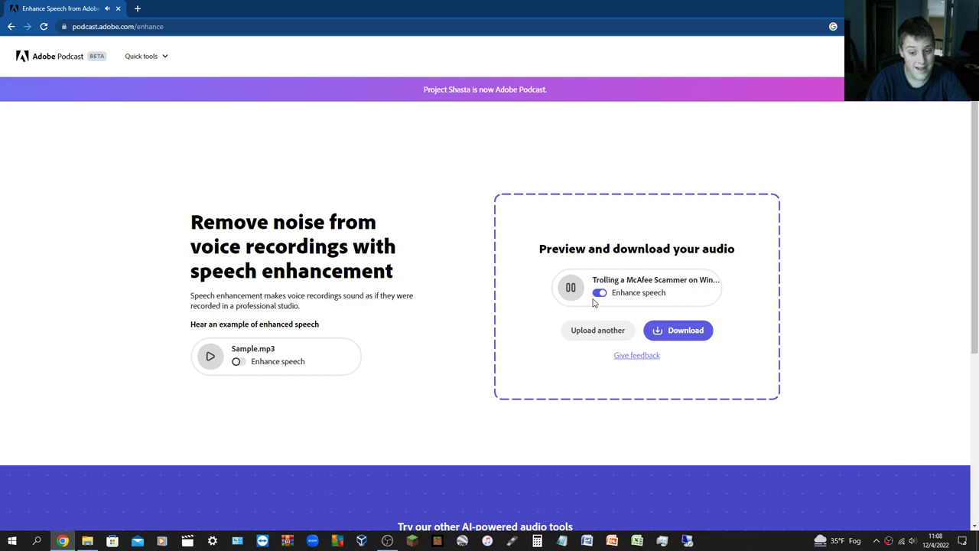
left_click(569, 288)
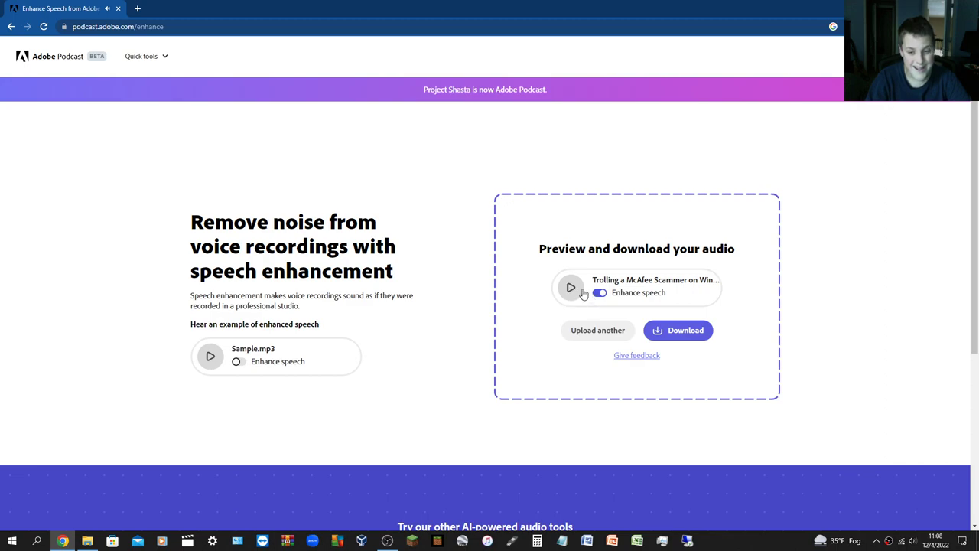
Raise volume to about 49, replay, toggle enhancement off and on, then stop
left_click(913, 541)
left_click_drag(860, 512, 885, 518)
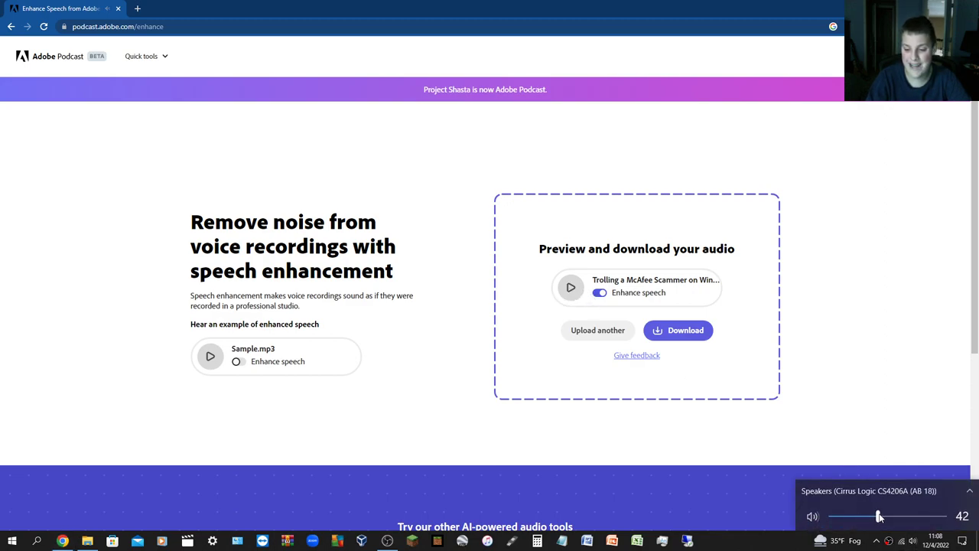
left_click(571, 287)
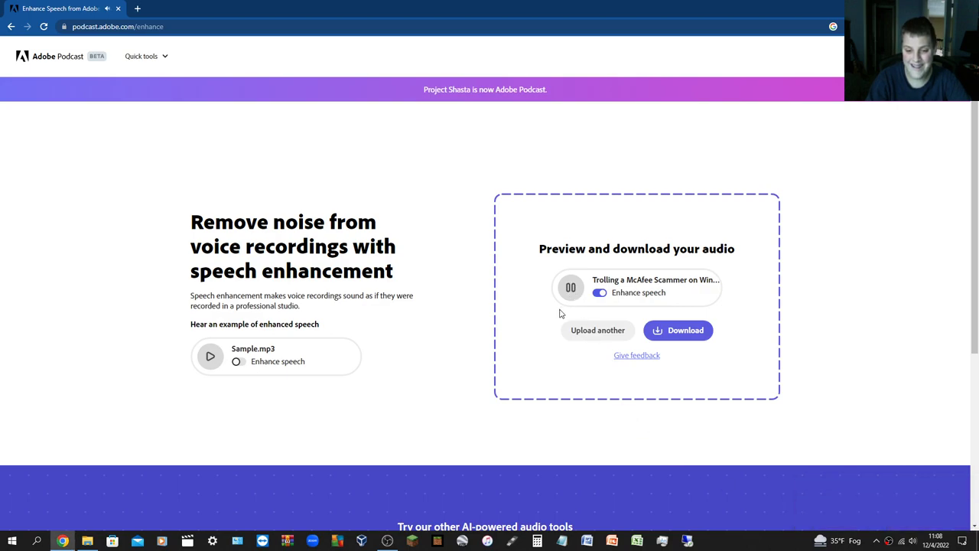
left_click(601, 295)
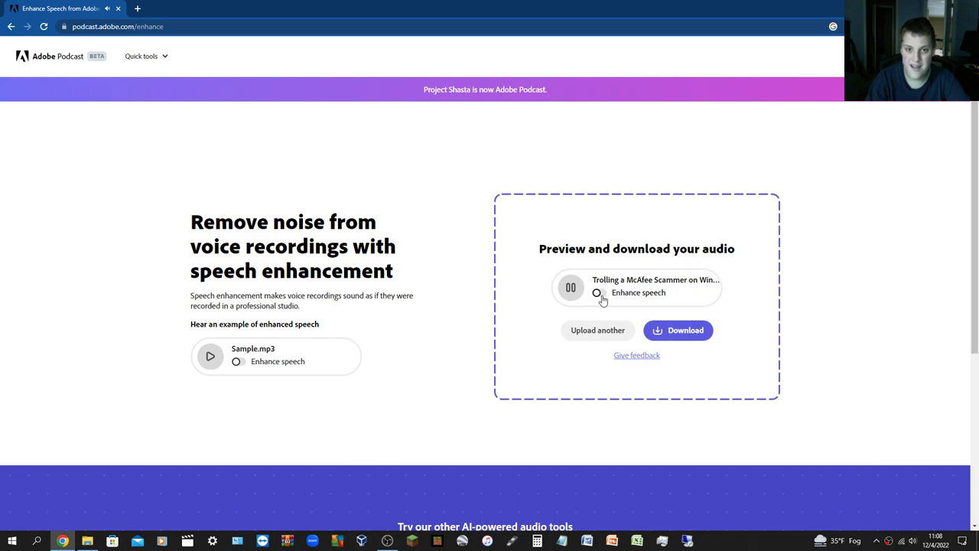
left_click(600, 295)
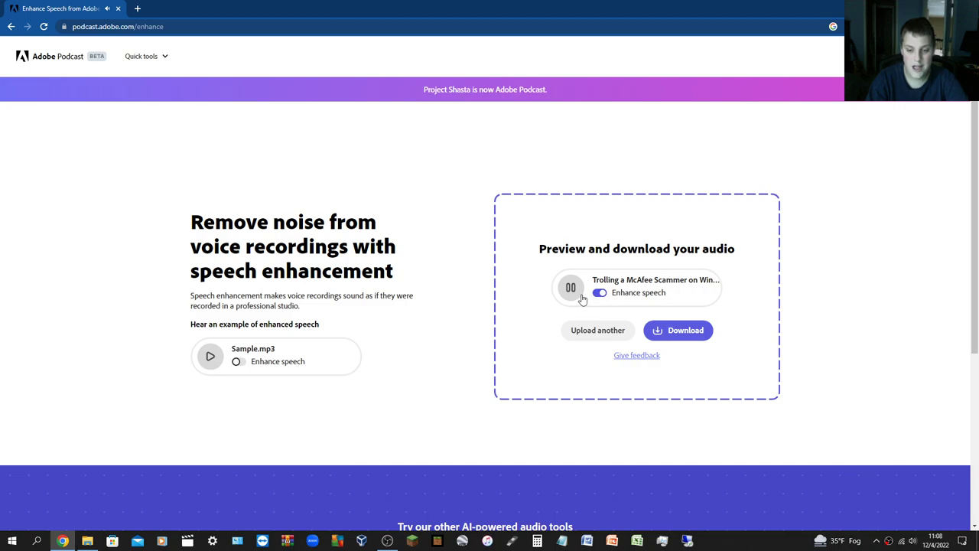
left_click(579, 295)
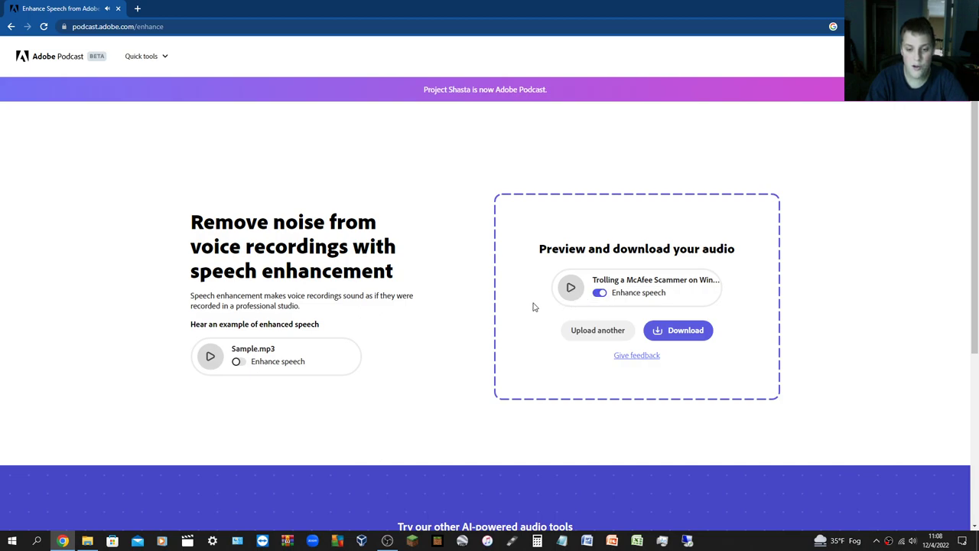
left_click(913, 540)
left_click(705, 493)
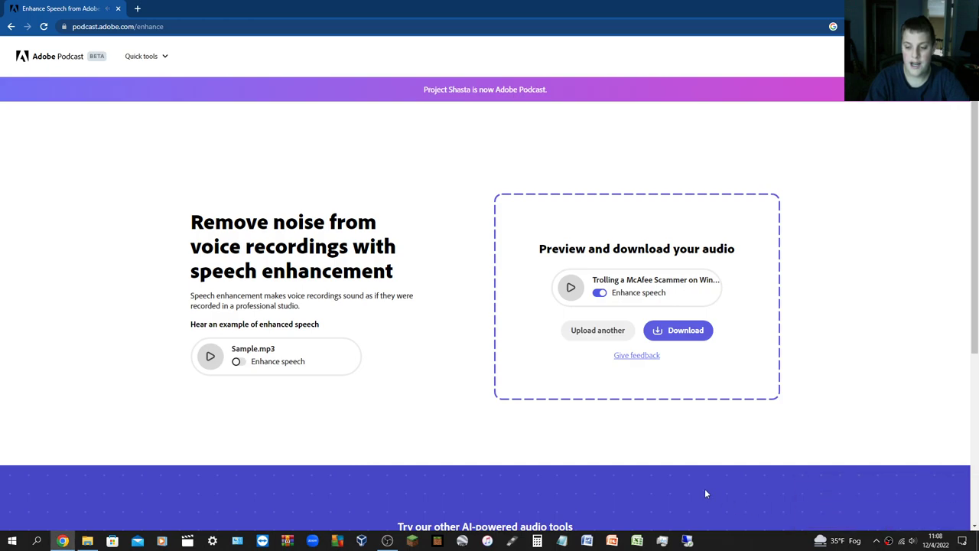
left_click(169, 28)
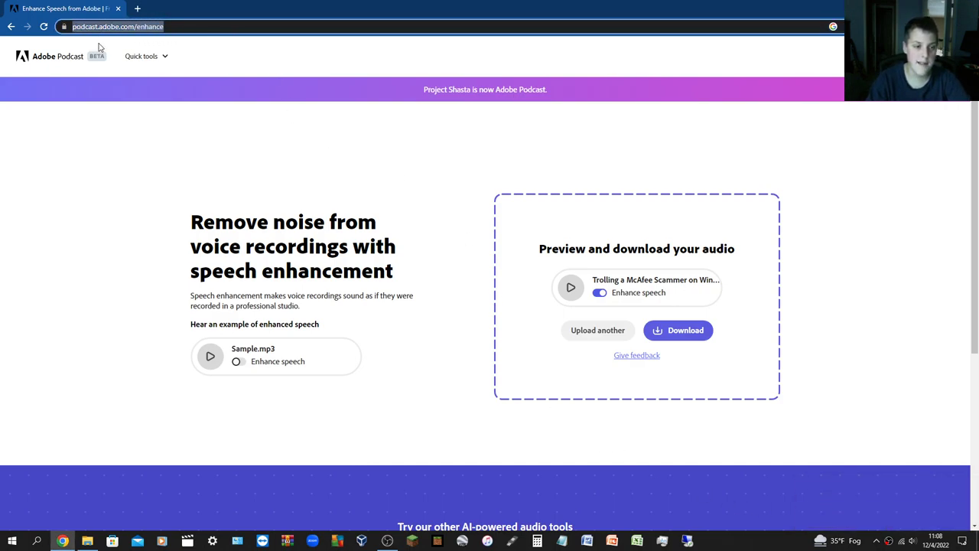
left_click(184, 121)
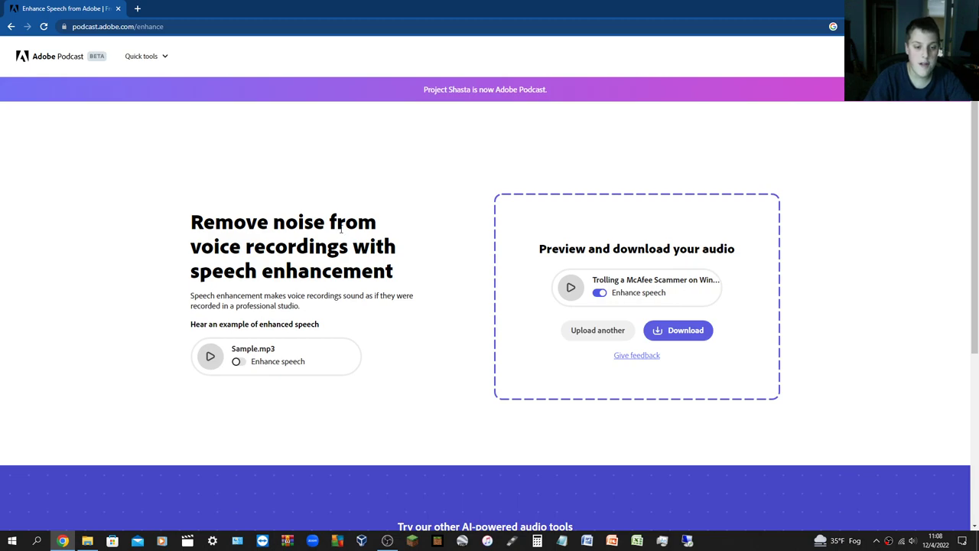
left_click(387, 540)
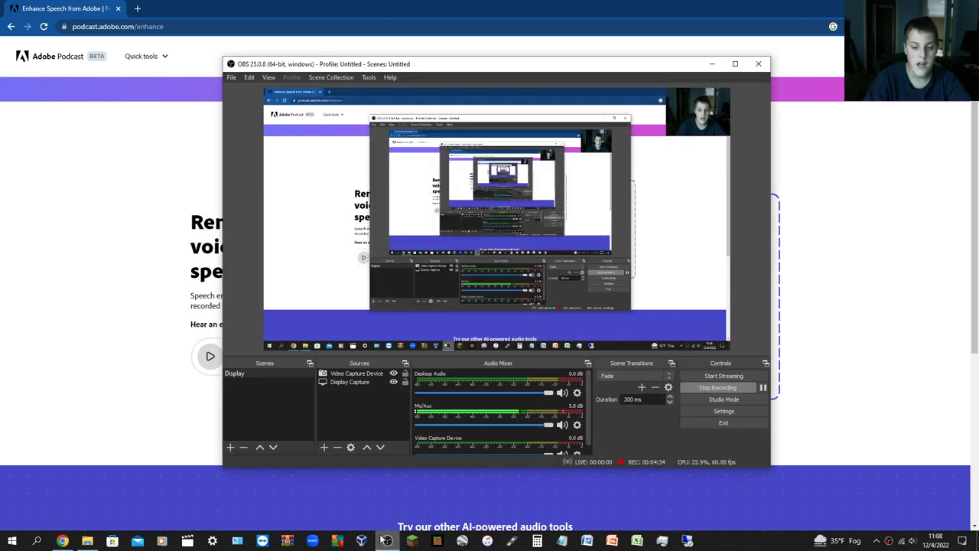